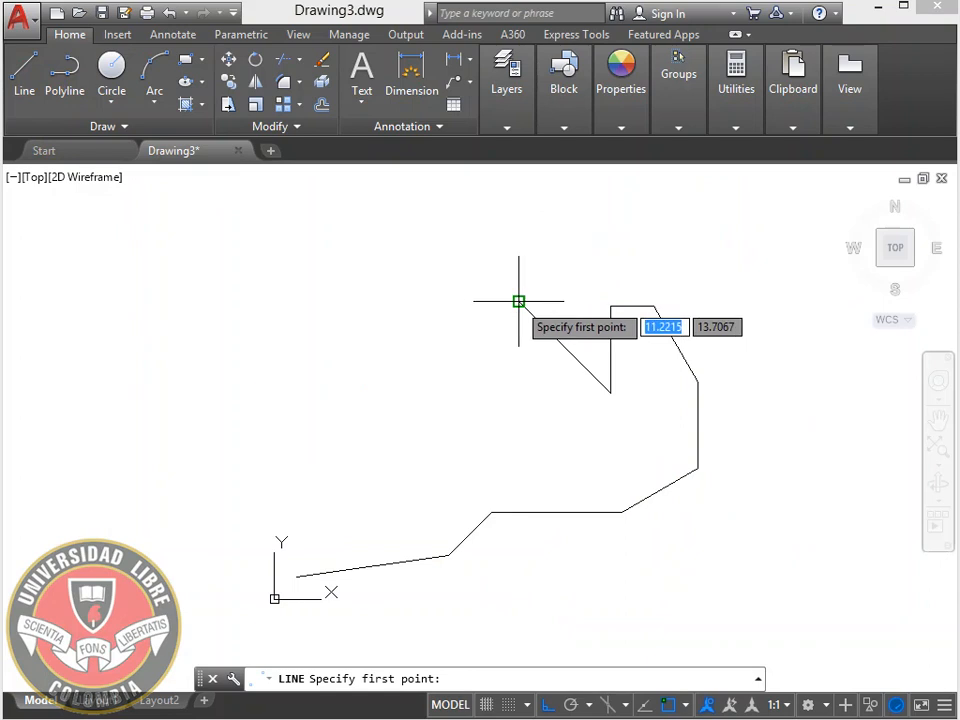
Draw a 2-unit horizontal line toward the left from the upper end of the long 45° line
left_click(518, 300)
type("2")
key("Return")
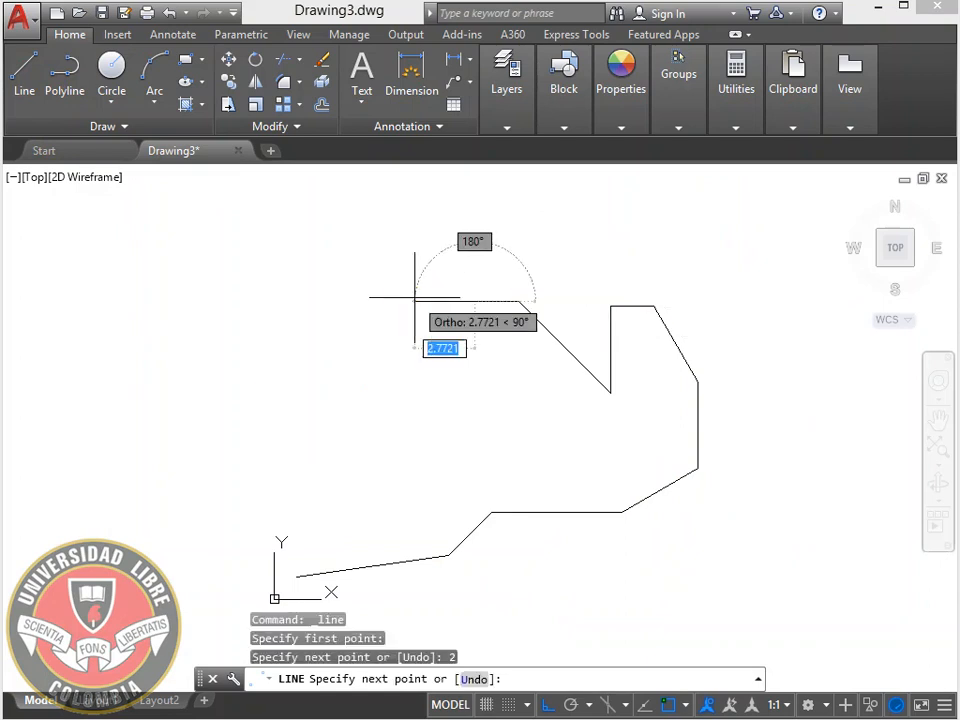
key("Return")
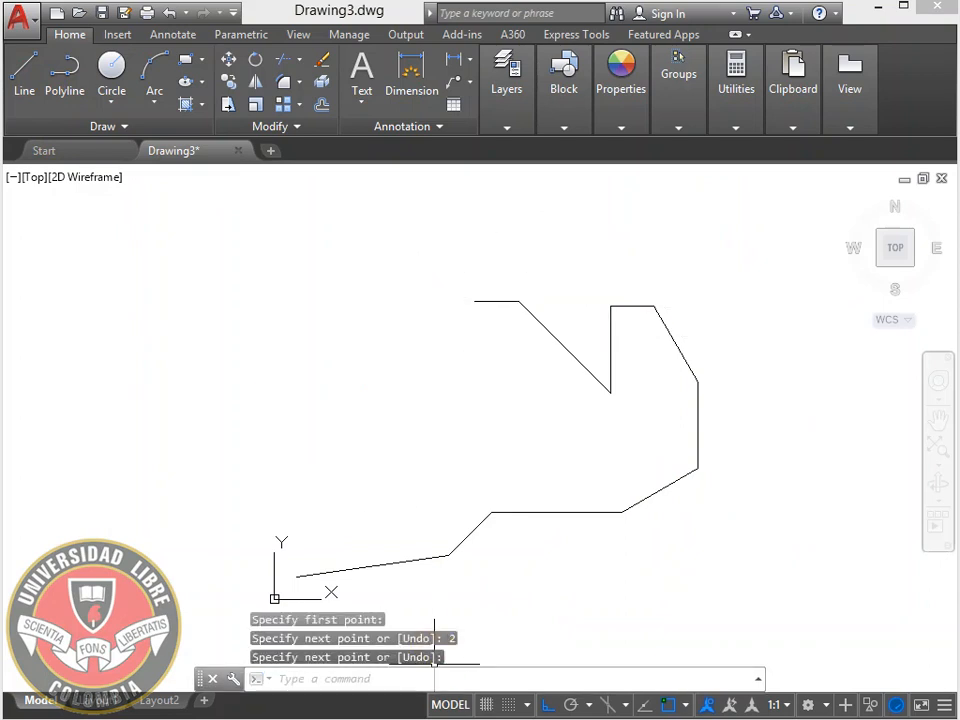
Check the PowerPoint exercise slide and draw a 4-unit line at 135°, sloping down-left from the left end of the short top line
key("alt+Tab")
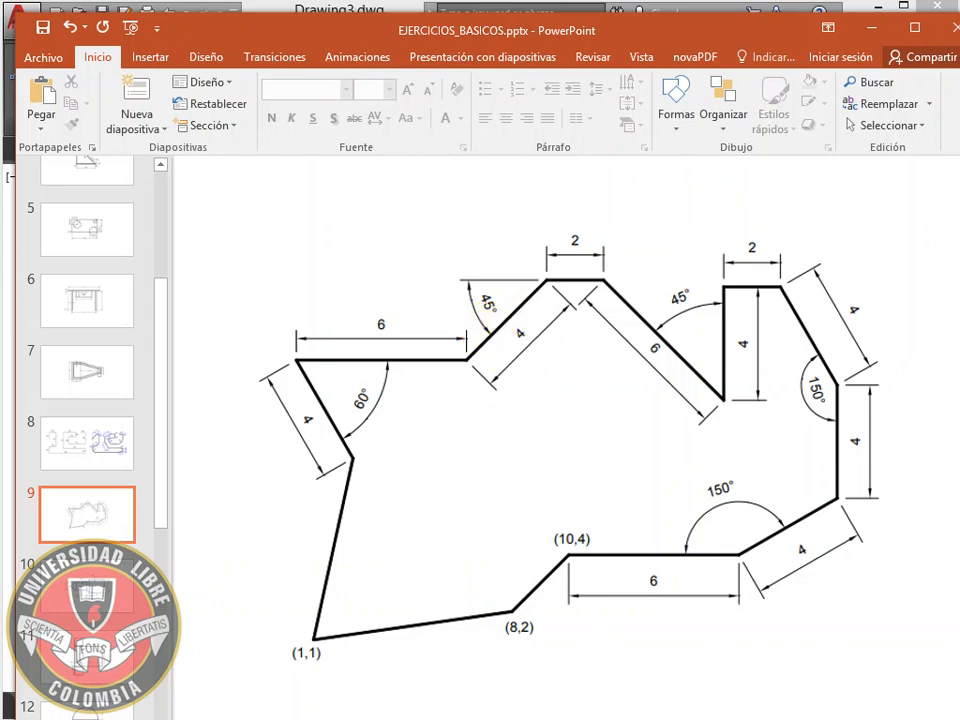
key("alt+Tab")
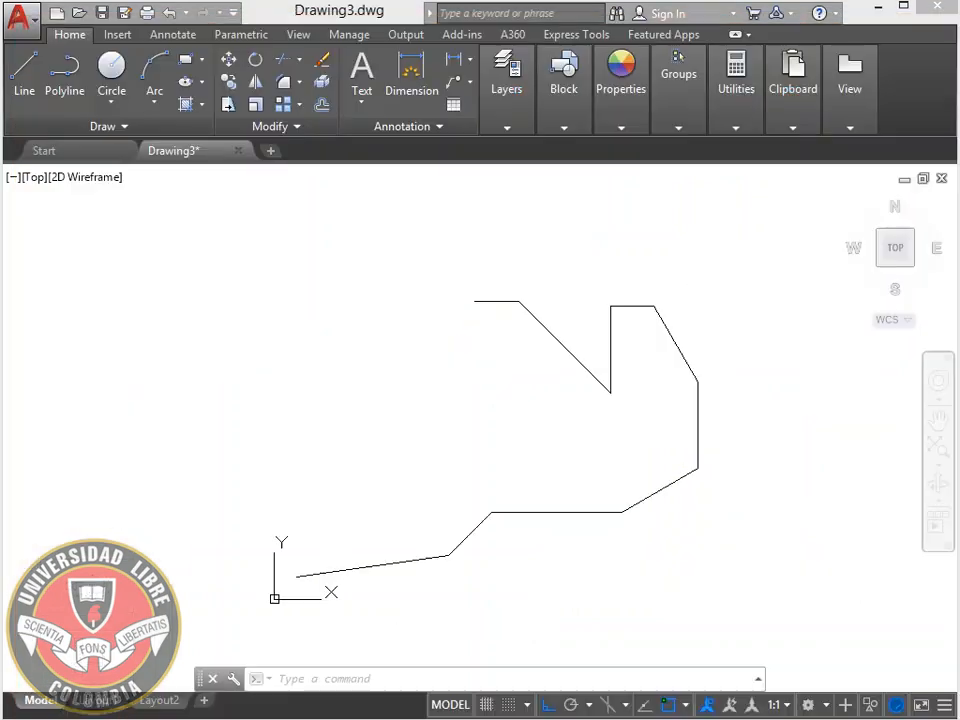
left_click(28, 76)
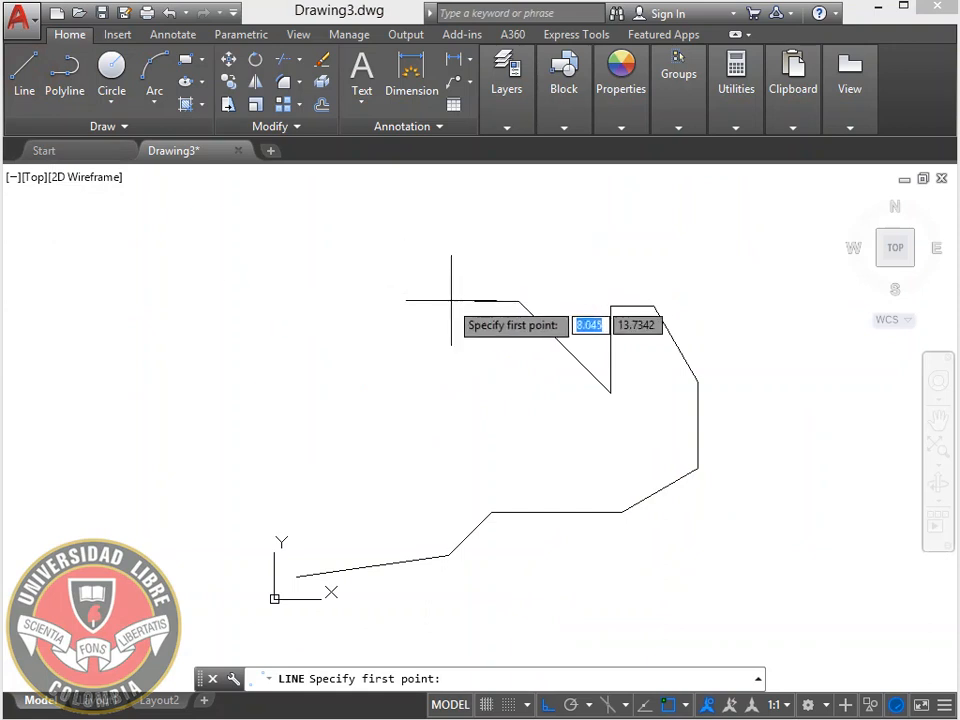
left_click(474, 301)
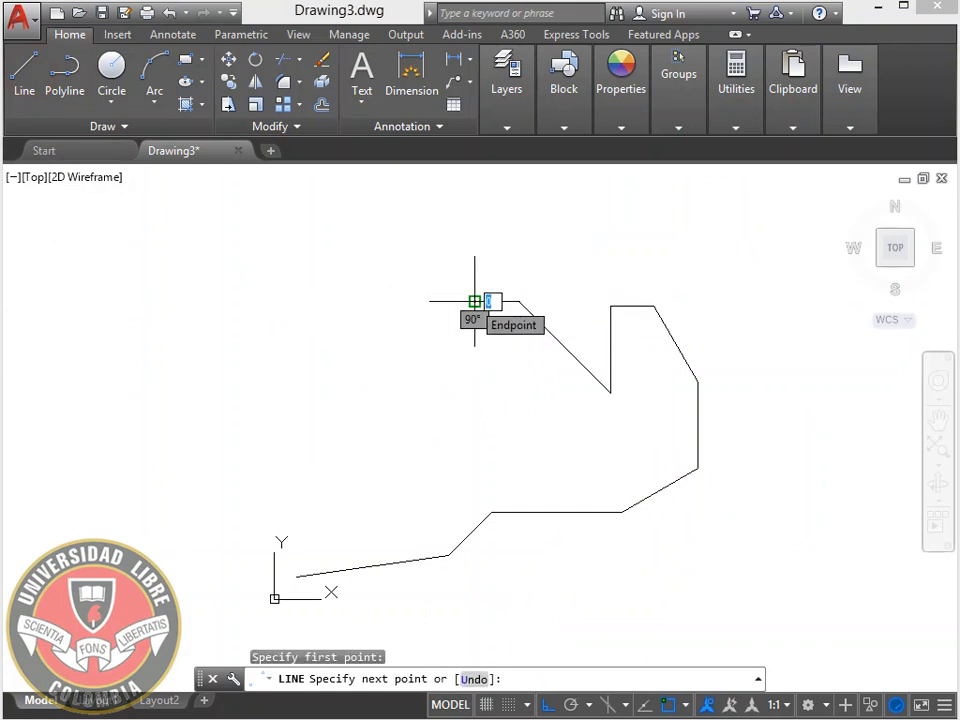
type("4")
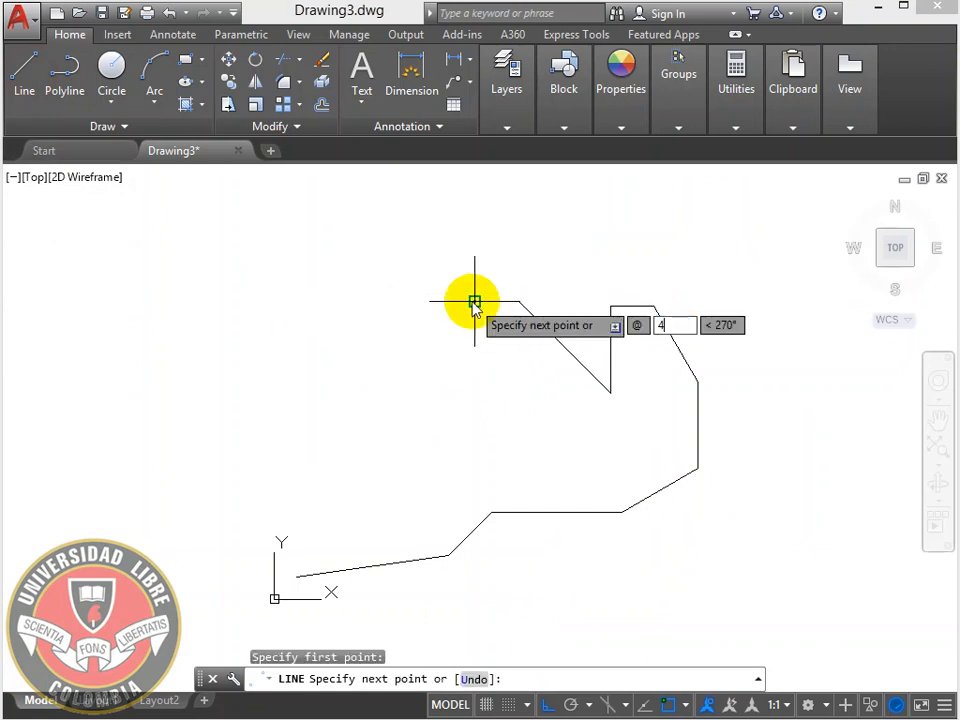
key("Tab")
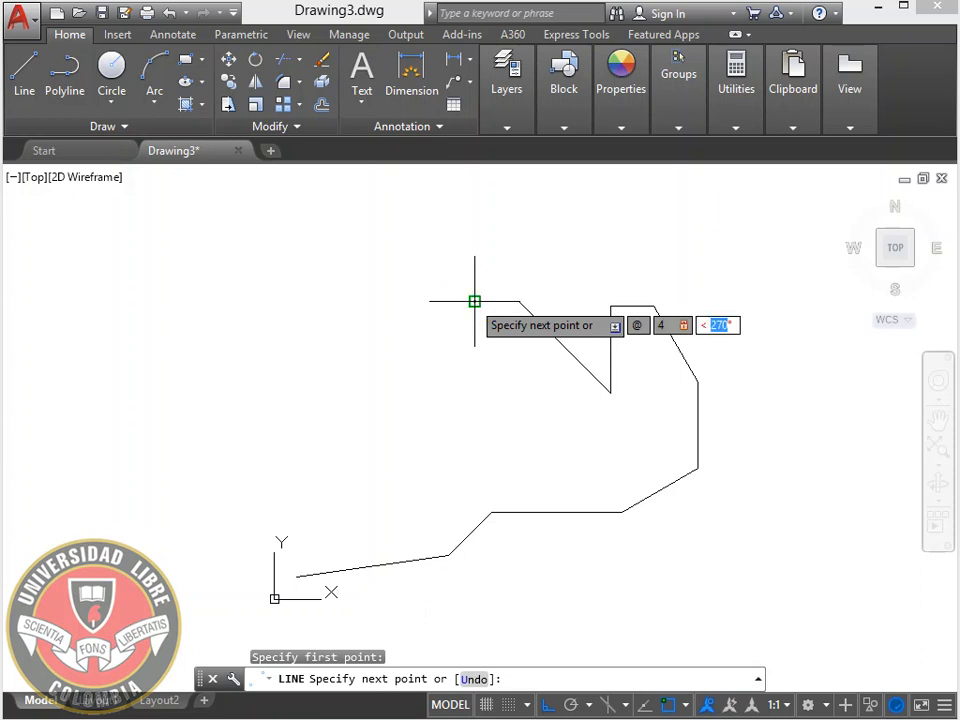
type("135")
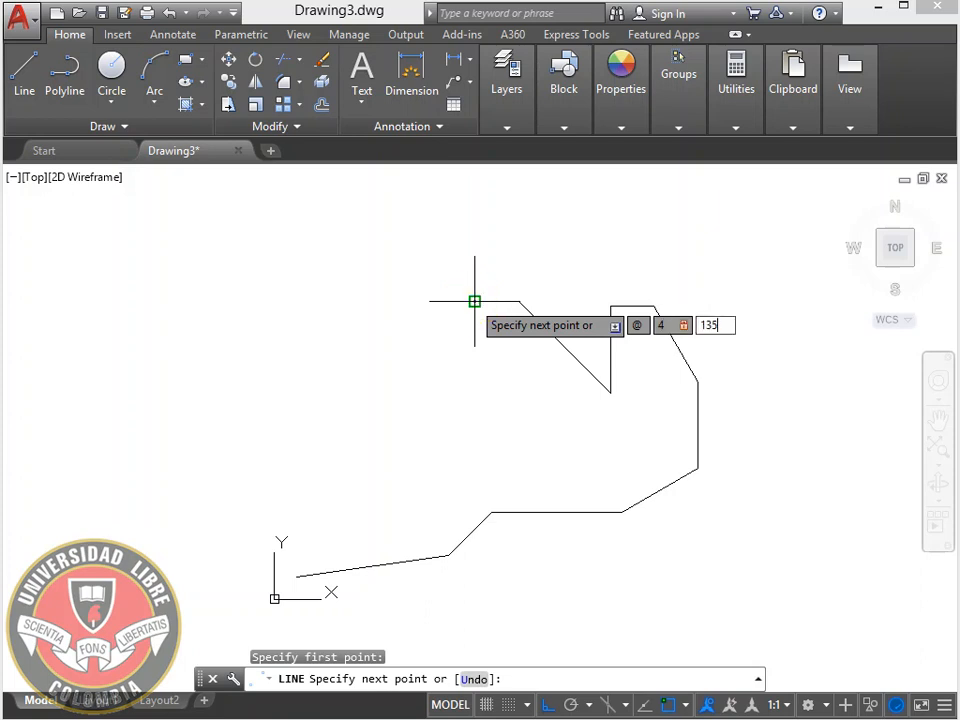
key("Return")
key("Return")
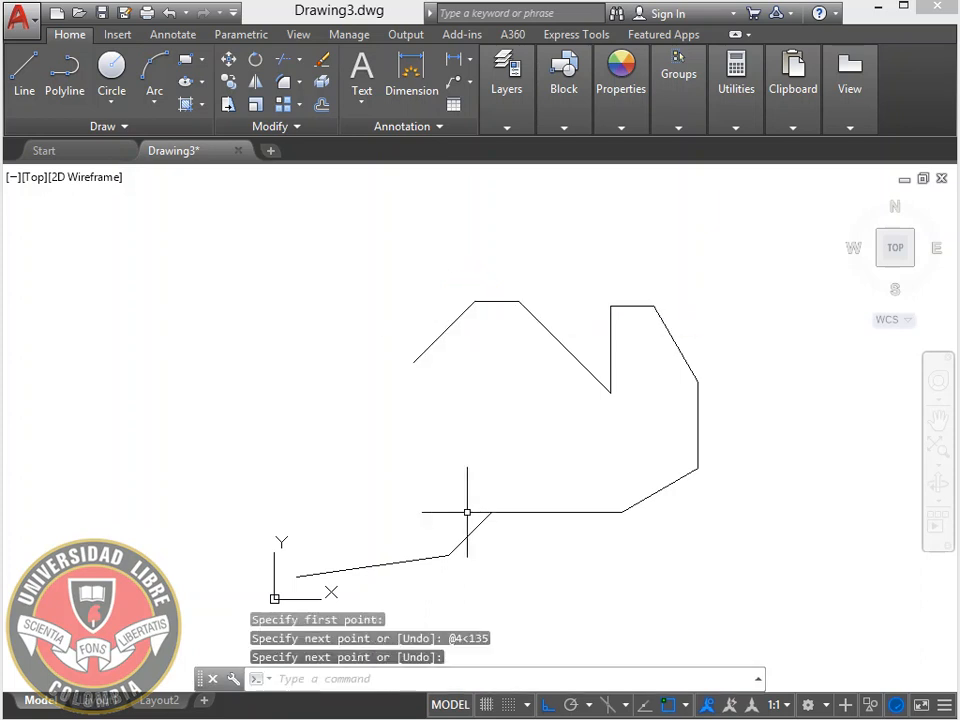
Check the PowerPoint slide again and draw a 6-unit horizontal line leftward from the lower end of the new 45° slope
key("alt+Tab")
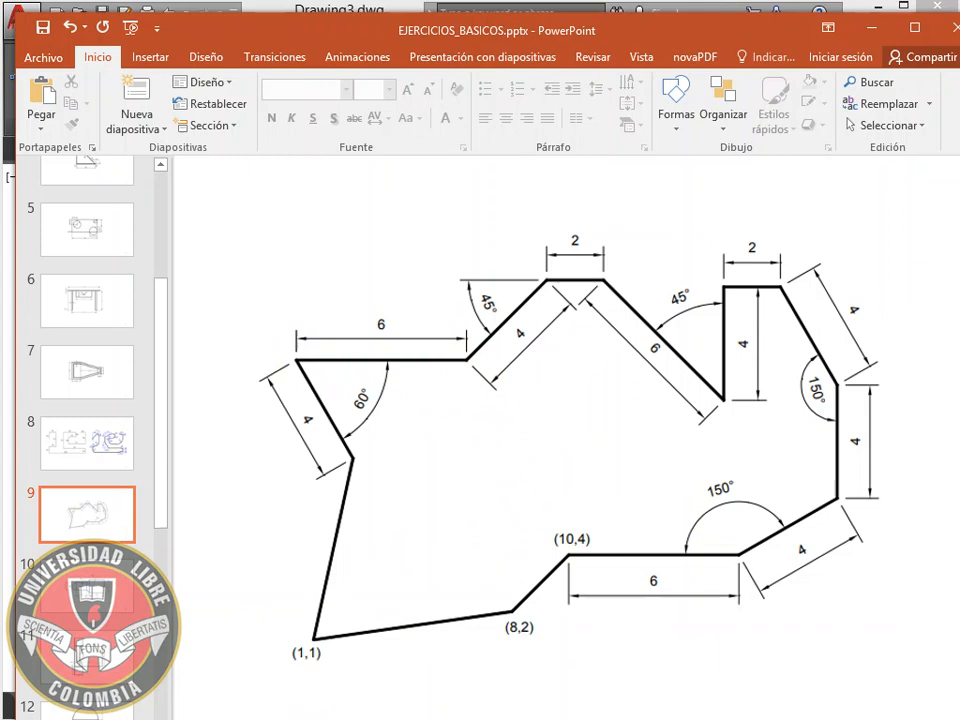
key("alt+Tab")
left_click(28, 78)
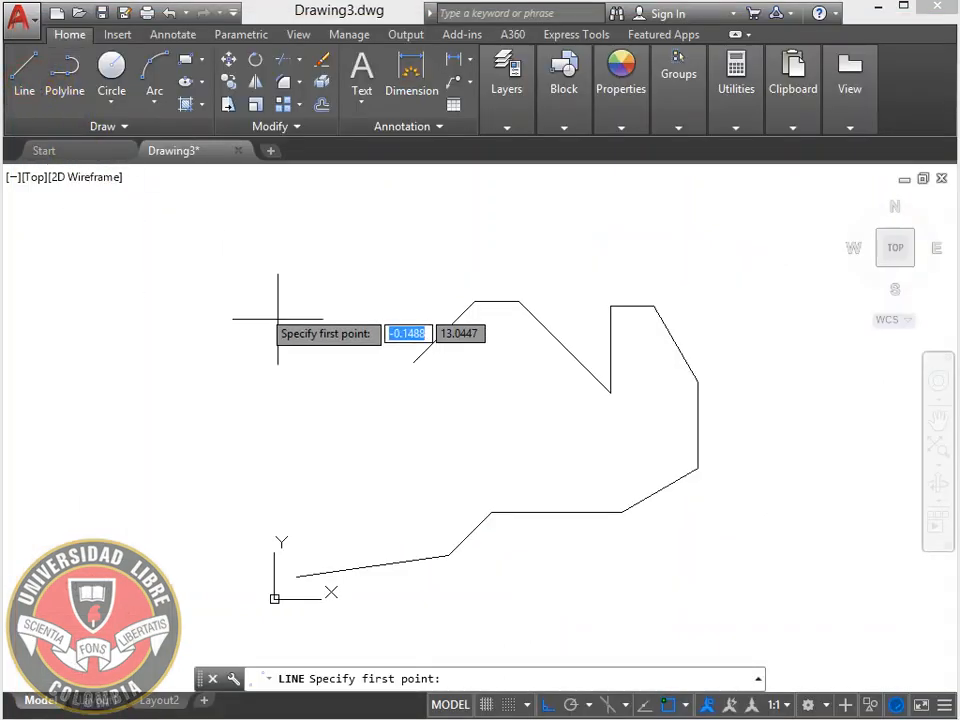
left_click(413, 362)
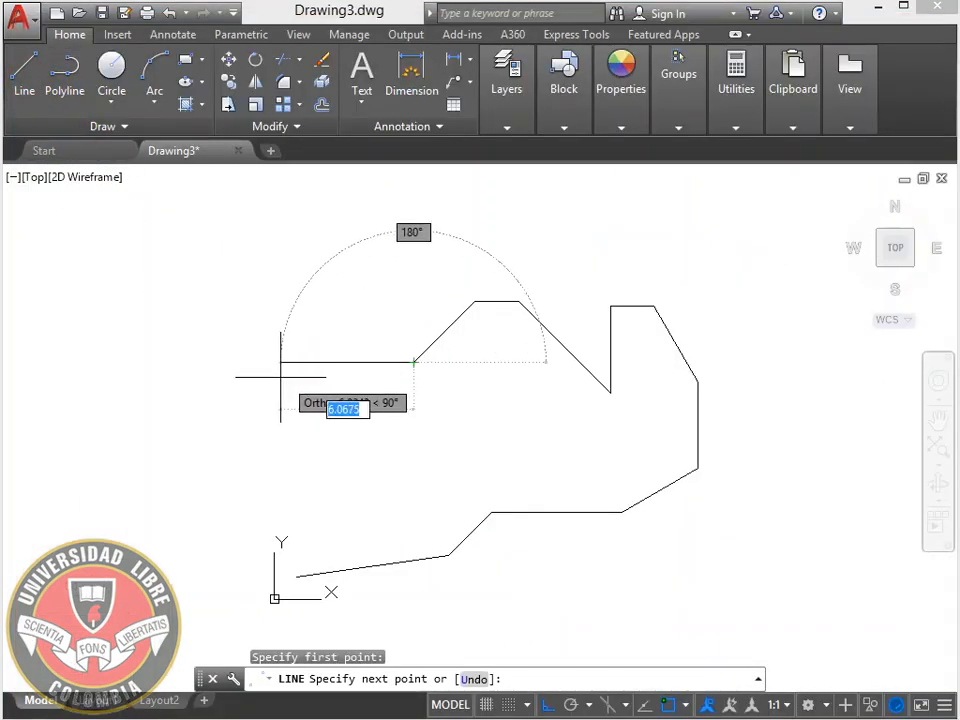
type("6")
key("Return")
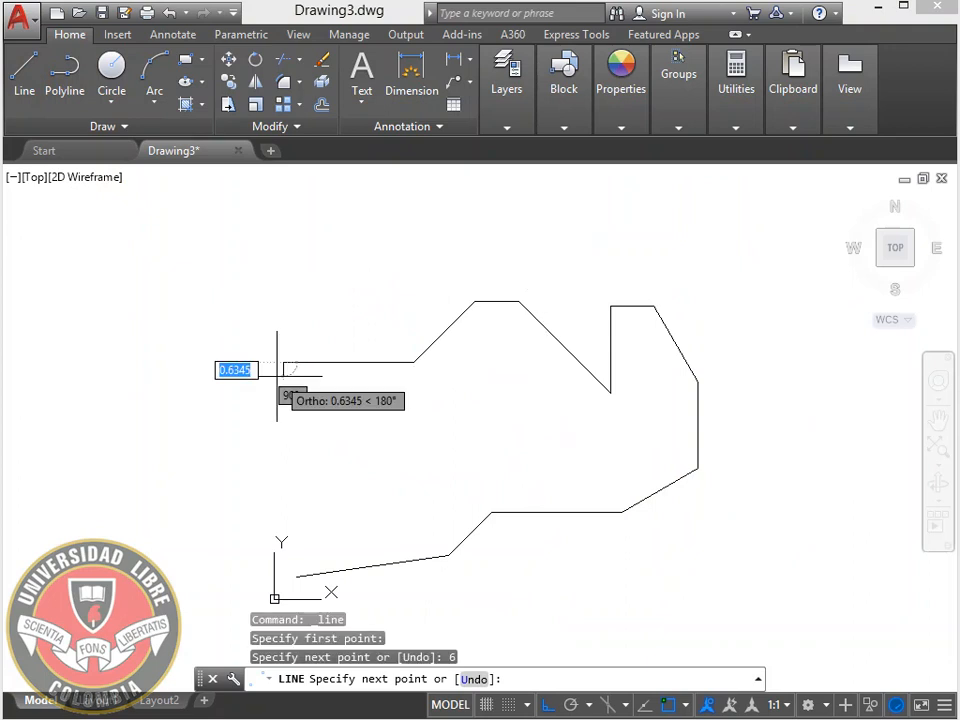
key("Return")
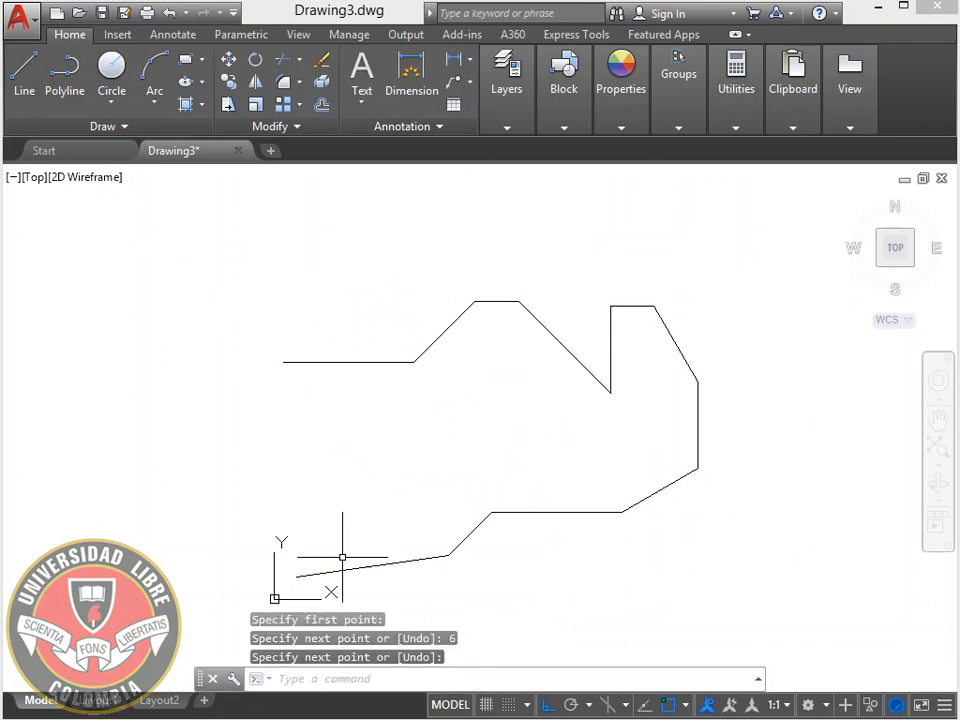
Consult the PowerPoint slide and draw a 4-unit line at 210°, sloping down-right from the left end of the 6-unit horizontal line
key("alt+Tab")
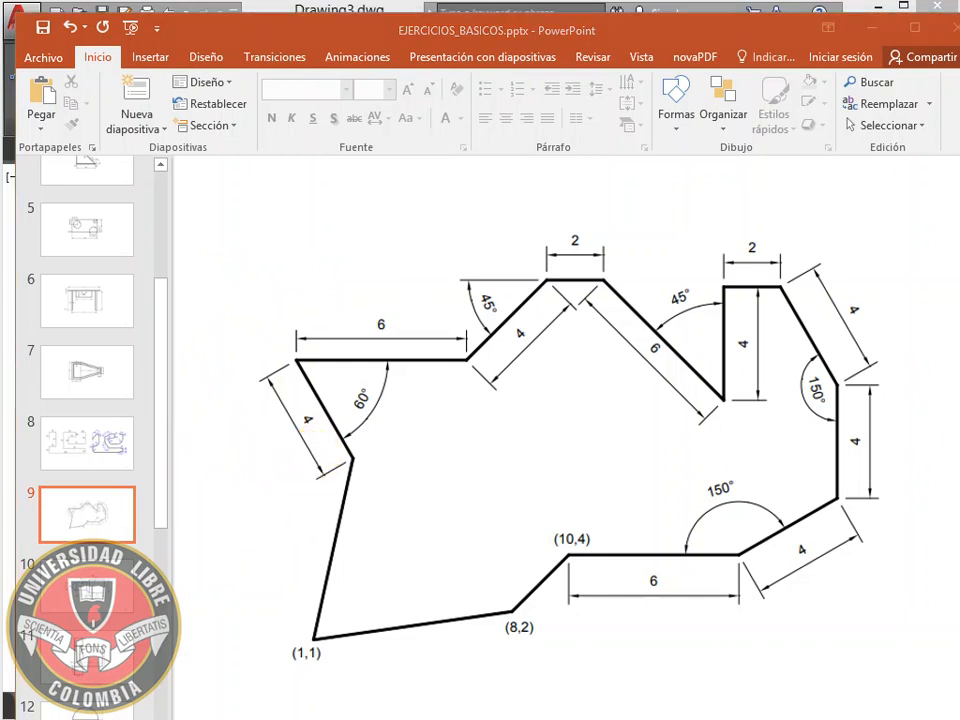
key("alt+Tab")
left_click(25, 80)
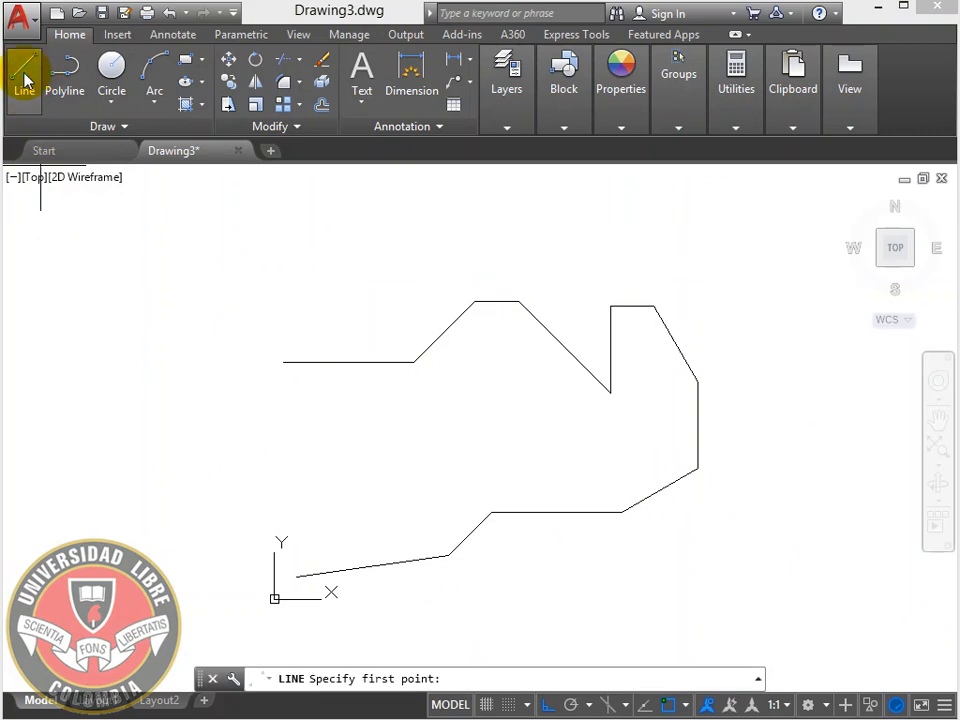
left_click(283, 362)
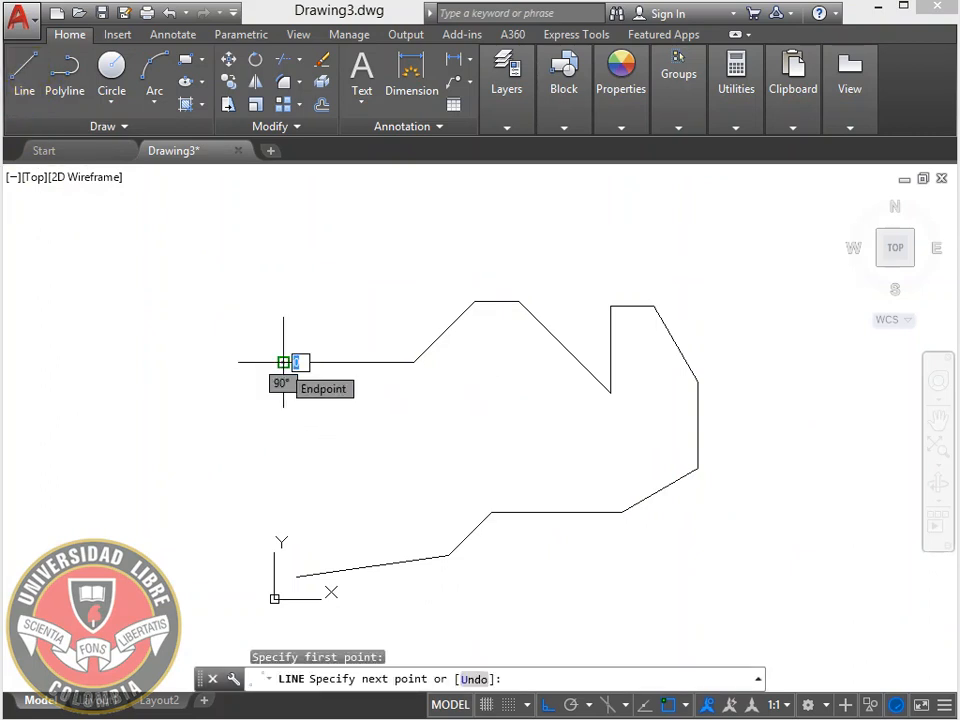
type("4")
key("Tab")
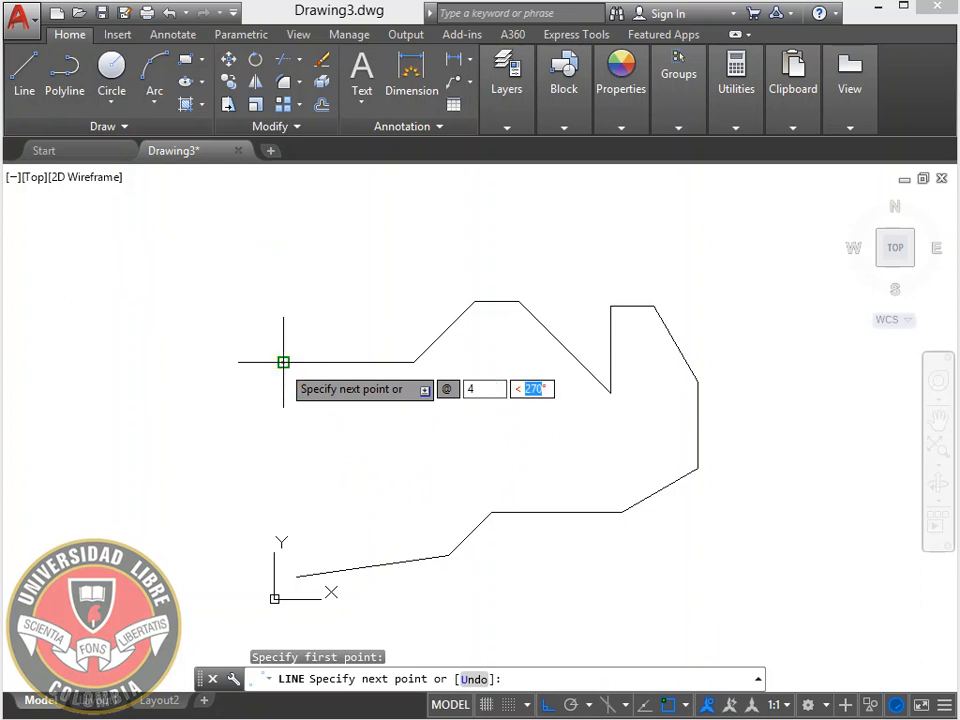
type("210")
key("Return")
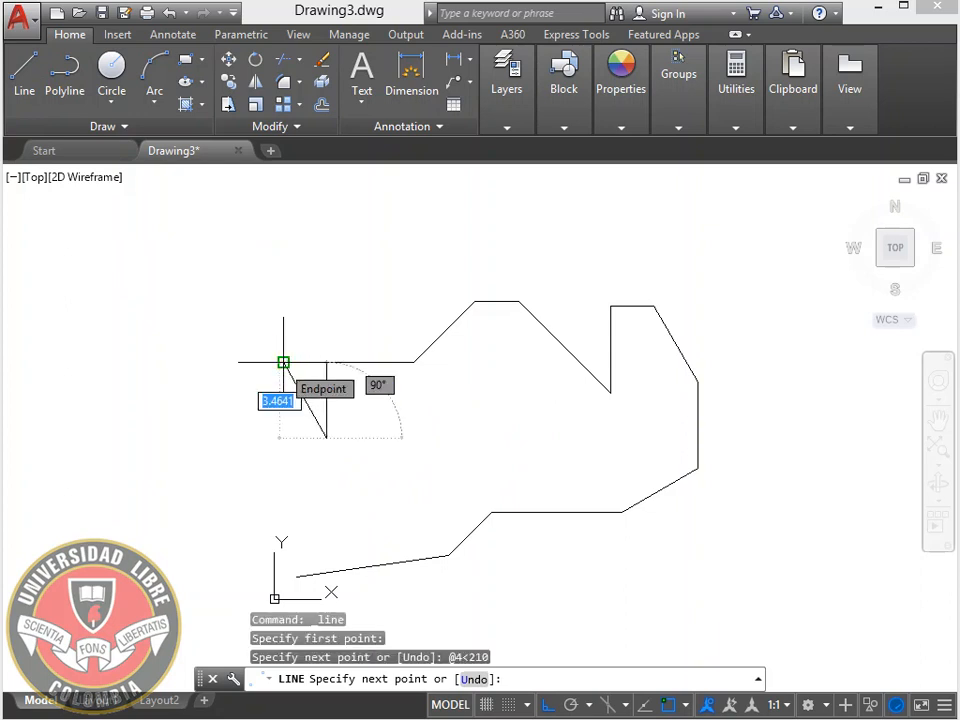
key("Return")
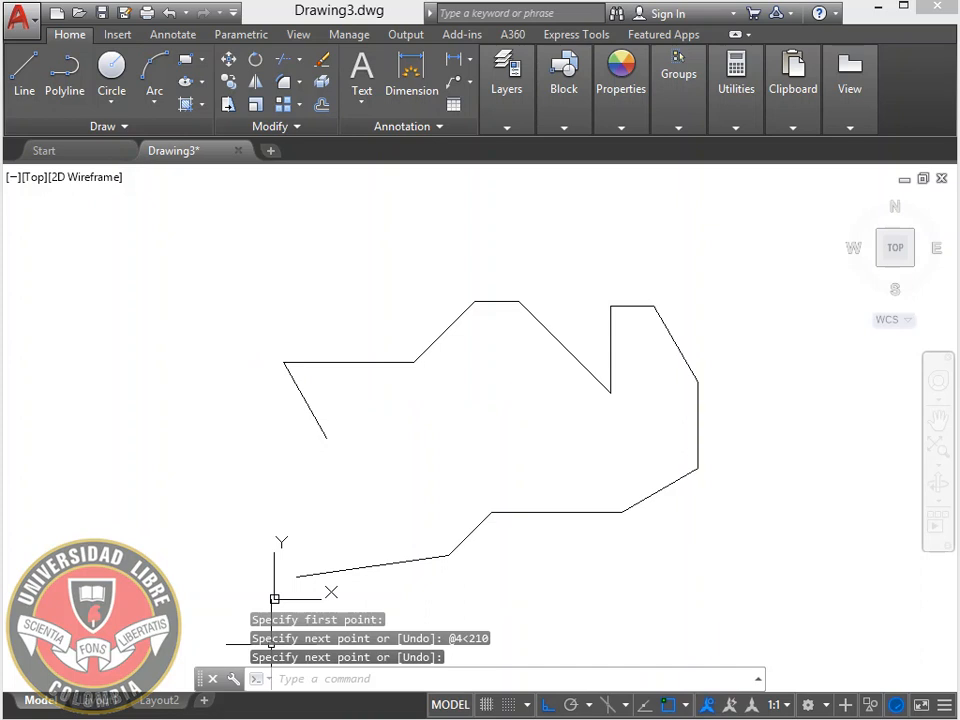
After a look at the PowerPoint slide, close the outline with Ortho off by drawing a line from its open end to point (1,1)
key("alt+Tab")
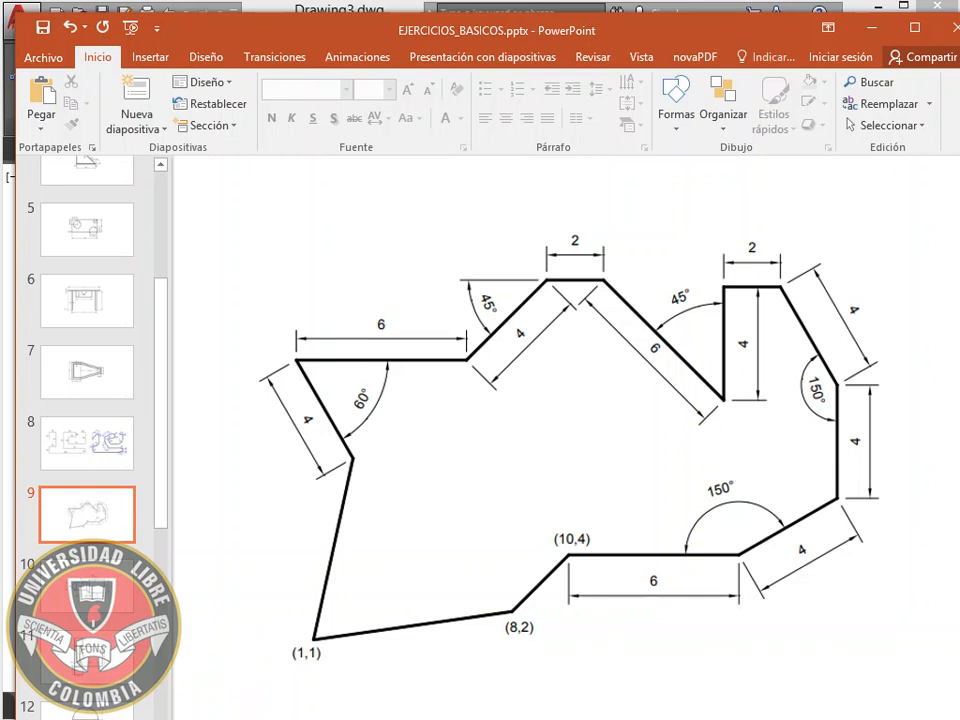
key("alt+Tab")
left_click(25, 72)
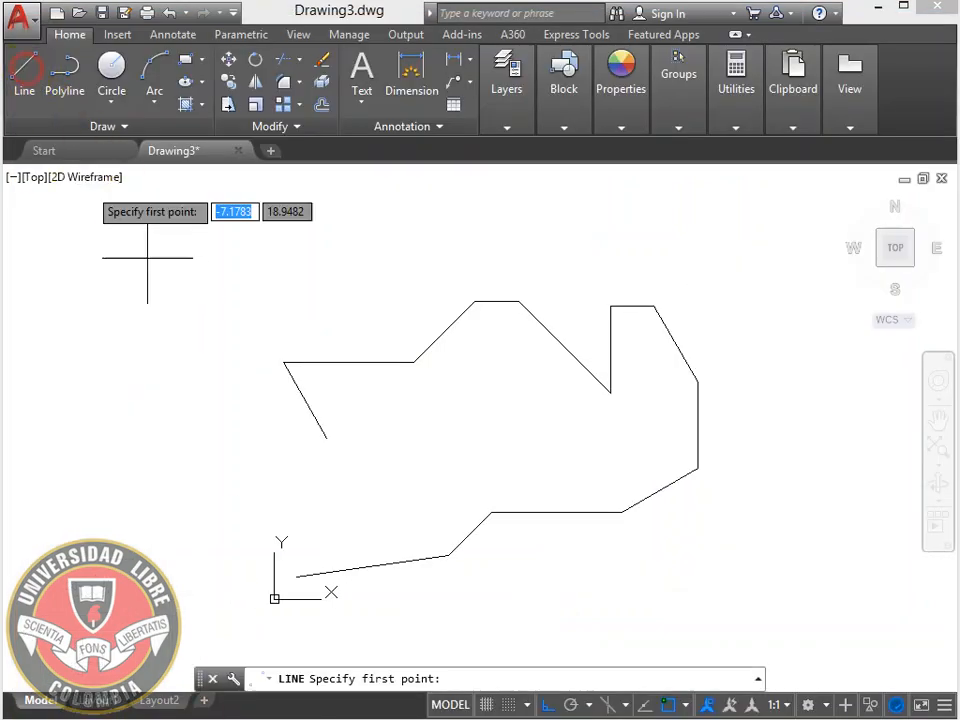
left_click(326, 437)
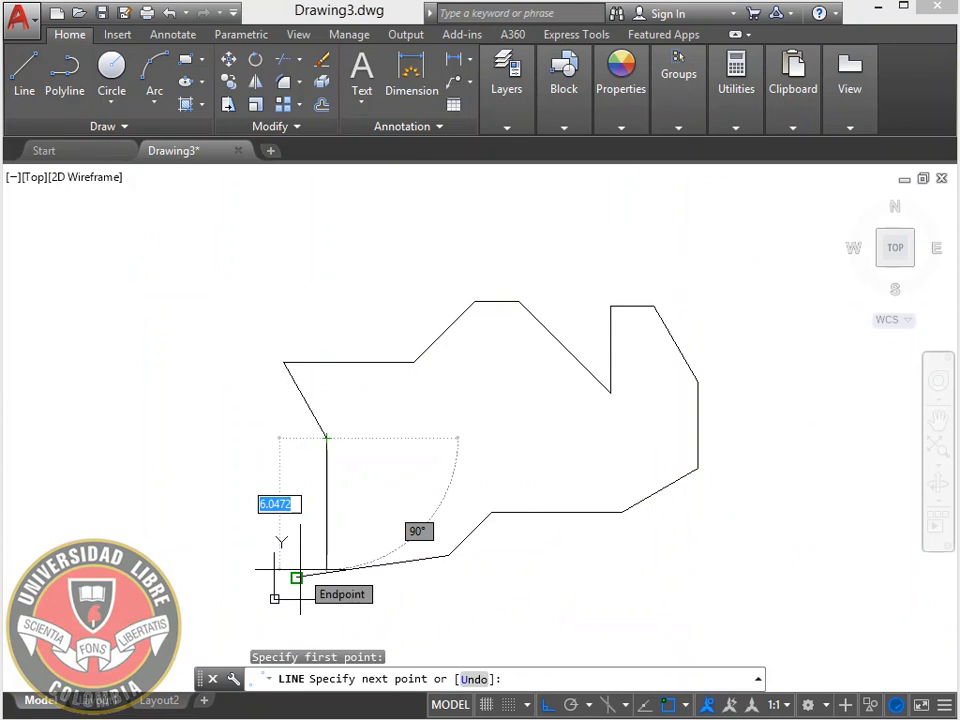
key("F8")
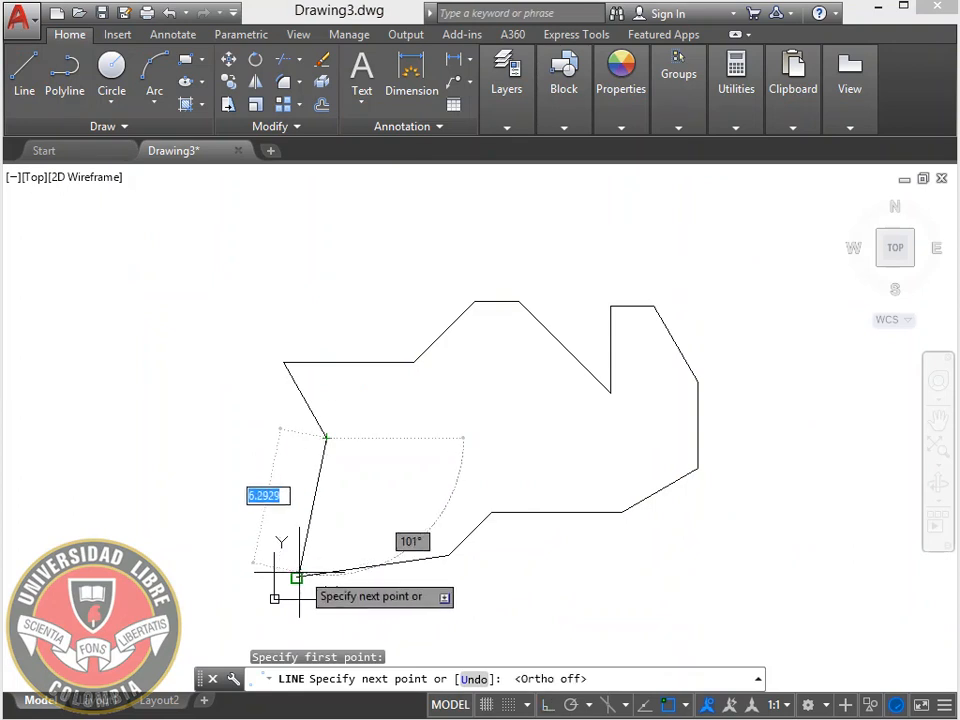
scroll(294, 579, "up", 4)
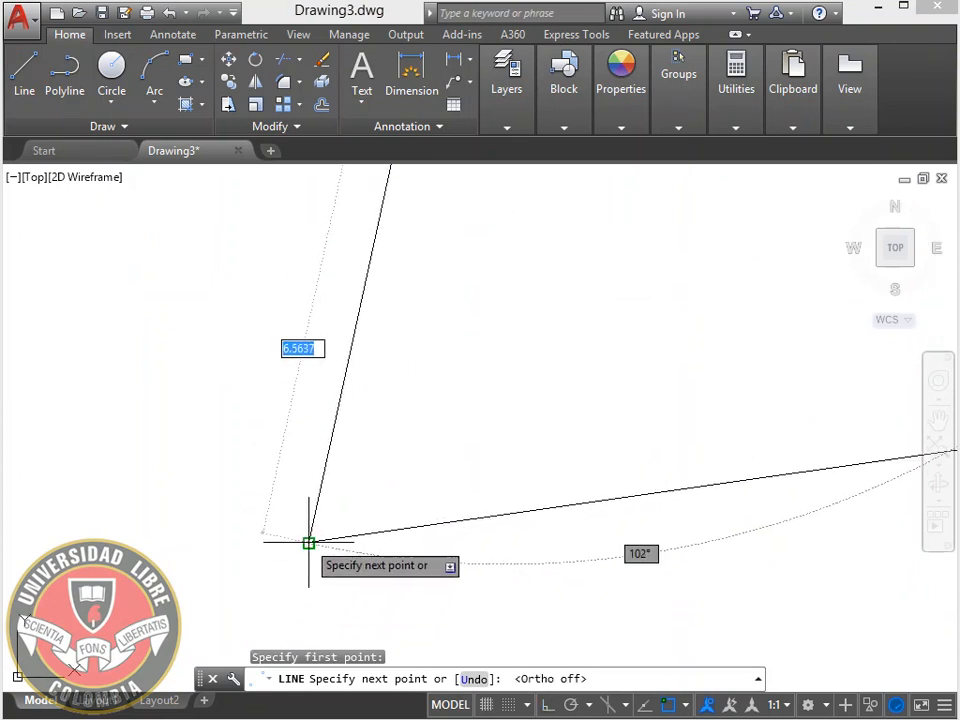
left_click(309, 542)
key("Return")
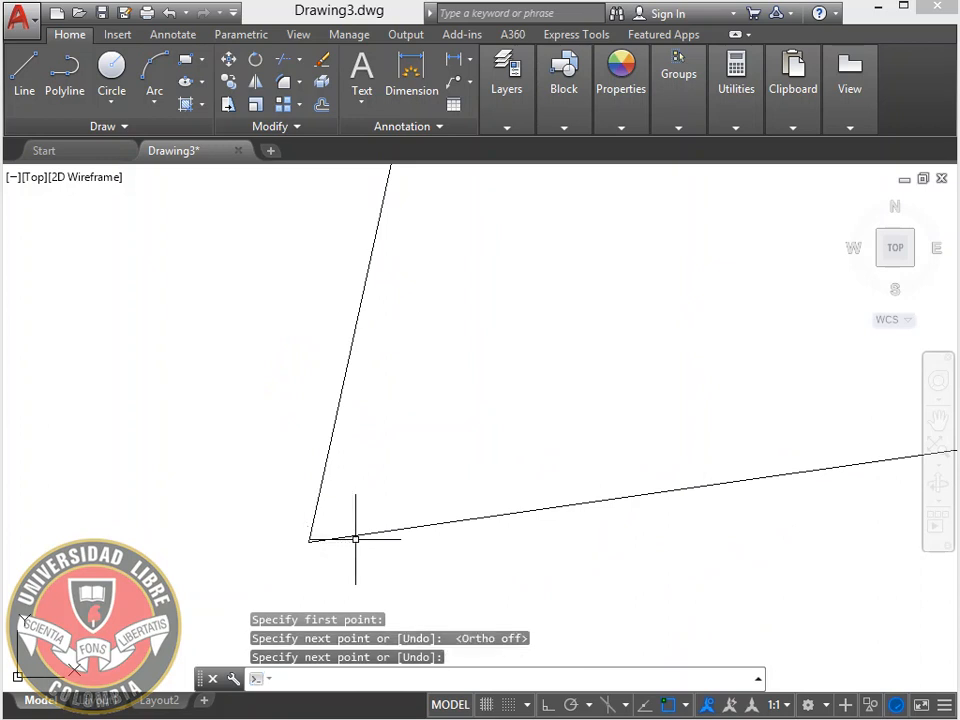
Compare the closed outline with the PowerPoint slide and select its three lower segments to examine whether they are separate objects
scroll(505, 504, "down", 5)
middle_click_drag(716, 565, 640, 571)
key("alt+Tab")
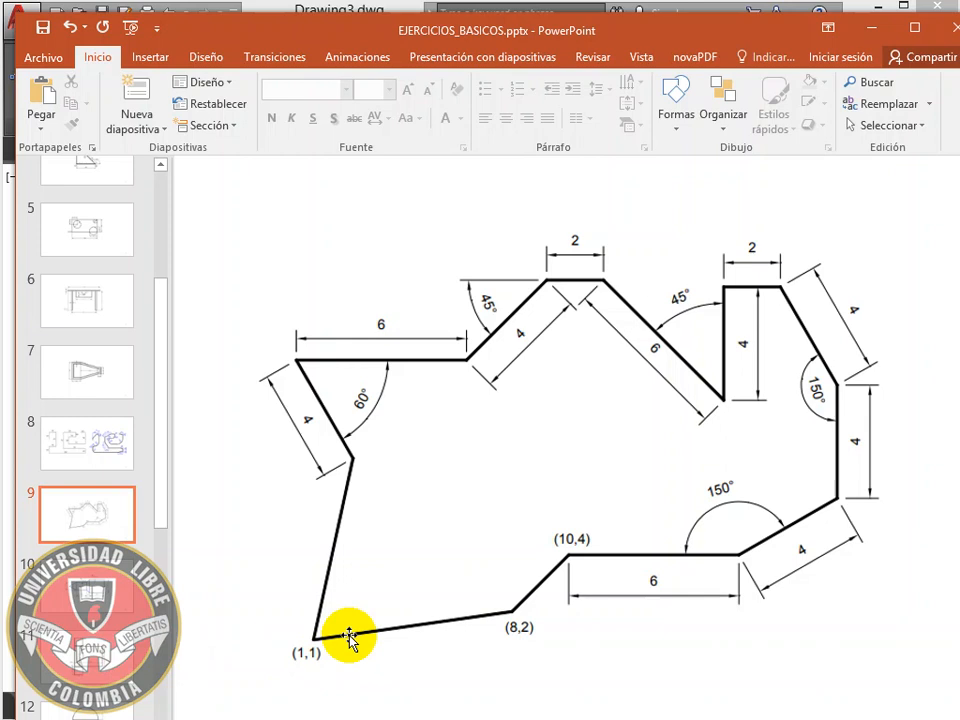
key("alt+Tab")
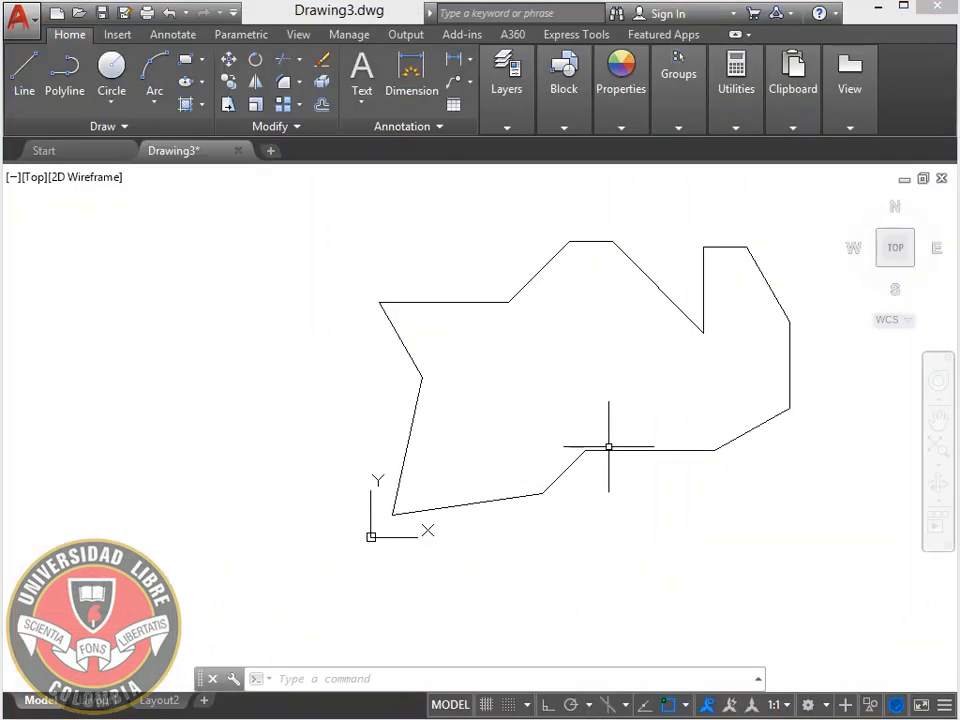
left_click(468, 505)
left_click(566, 468)
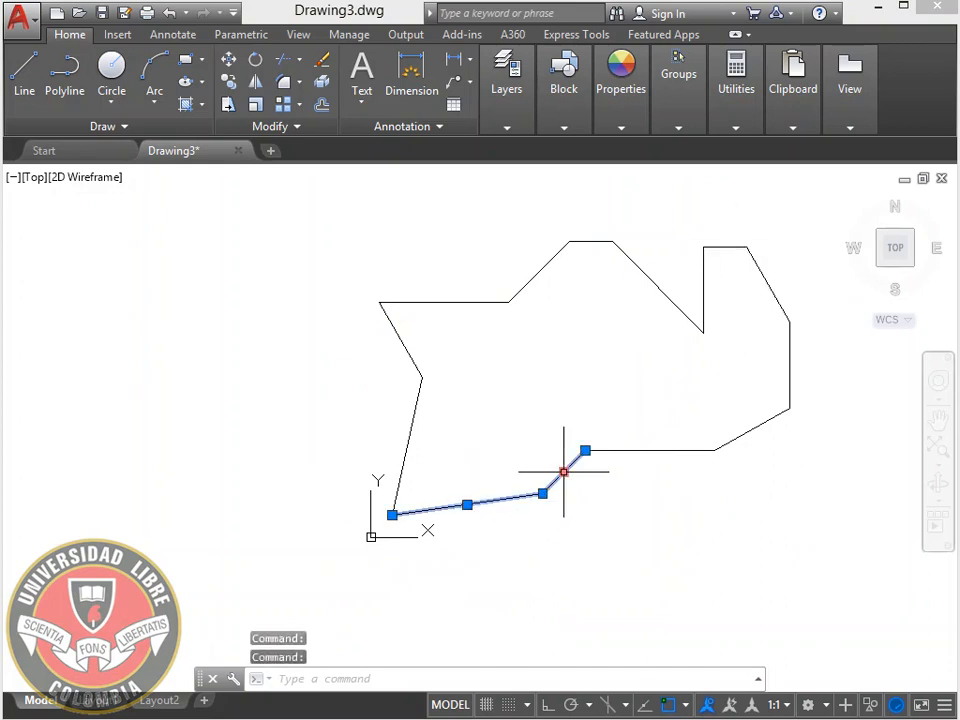
left_click(621, 450)
key("Escape")
key("Escape")
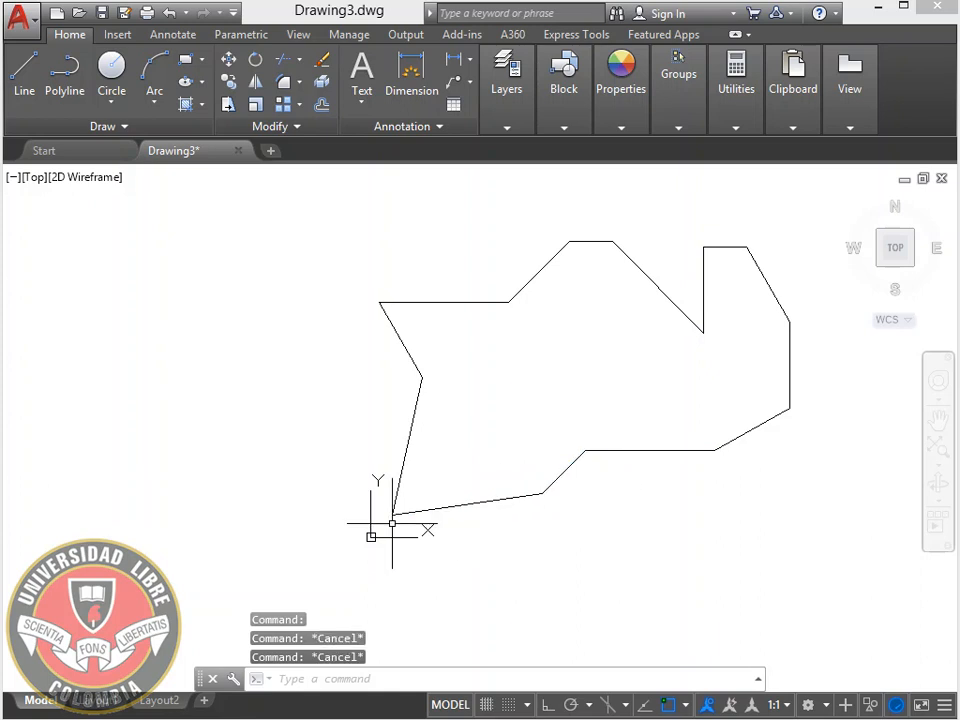
Use PEDIT to turn the steep line rising from the outline's lower-left corner into a polyline
middle_click_drag(585, 523, 497, 580)
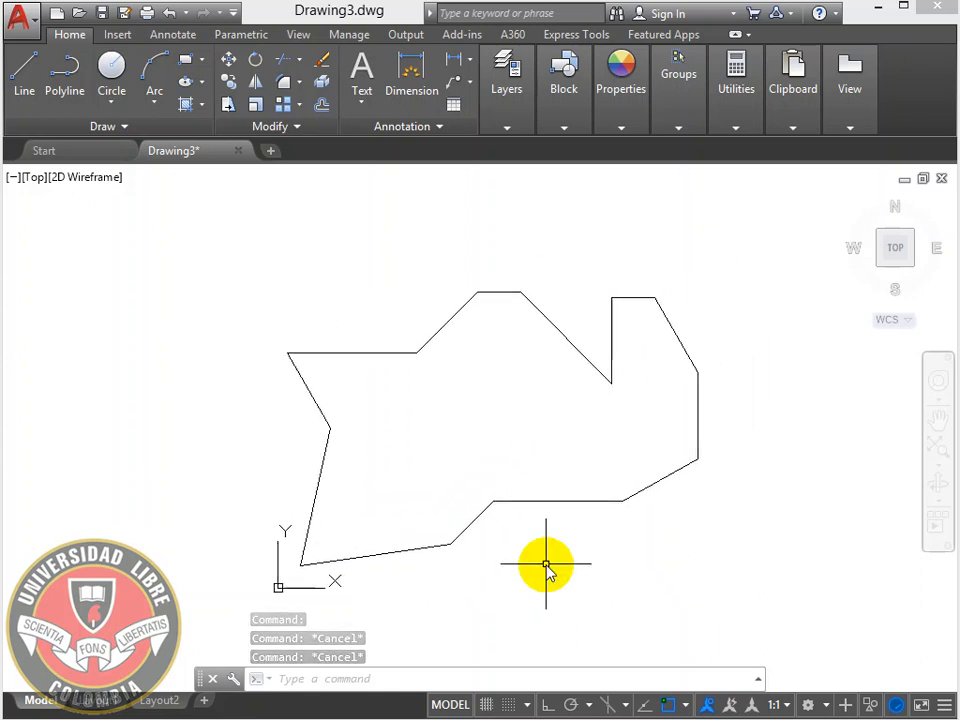
type("PEDIT")
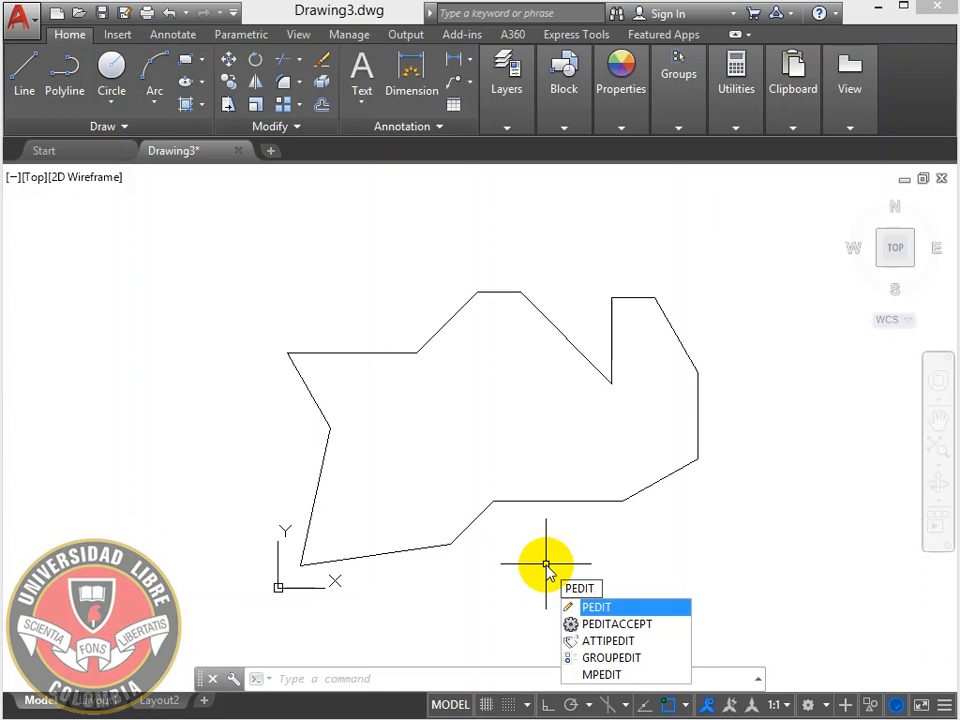
key("Return")
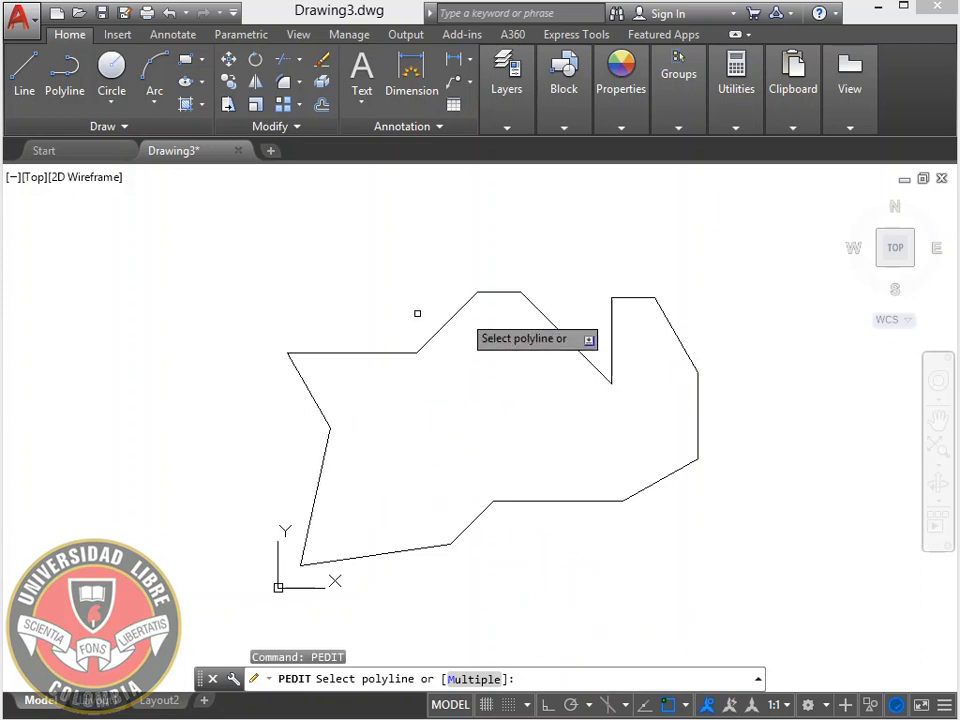
left_click(316, 493)
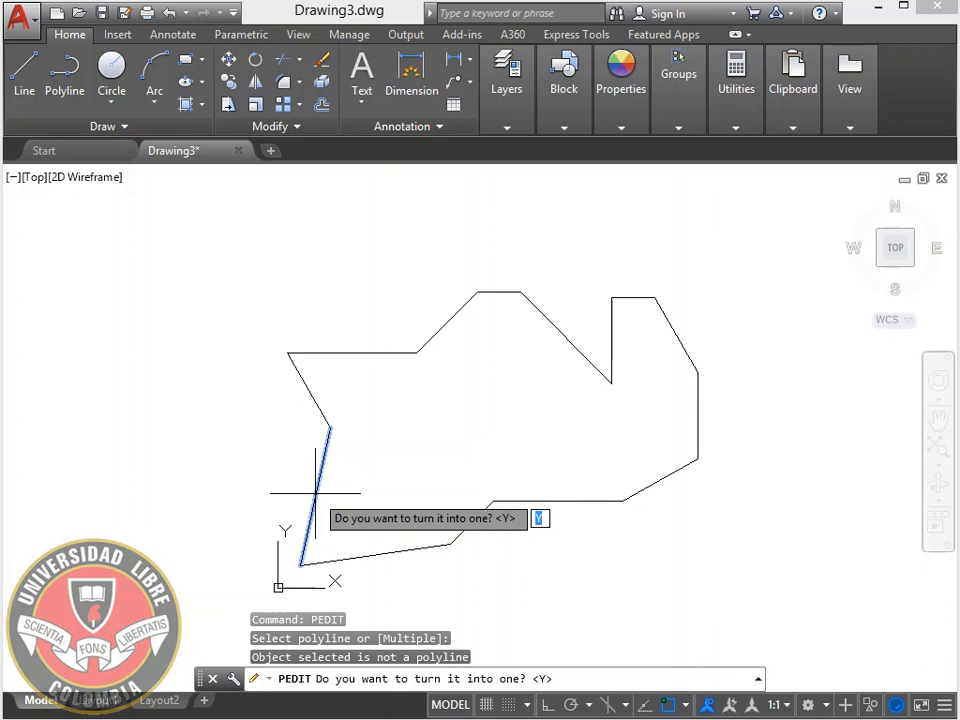
key("Return")
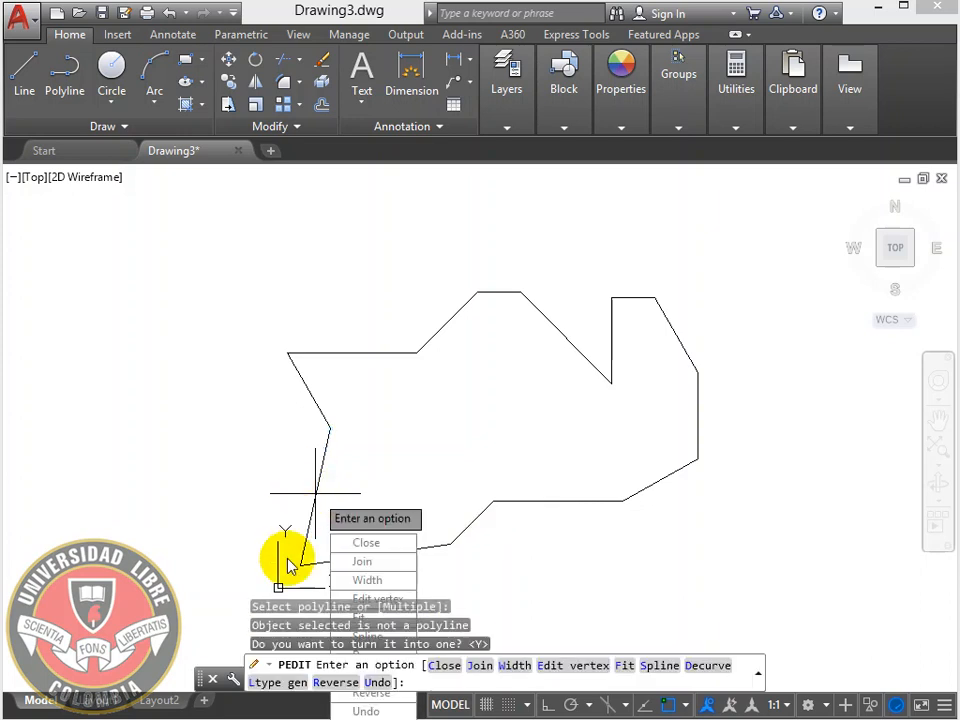
Join all the segments of the closed outline to the converted line as one polyline and end PEDIT
left_click(390, 571)
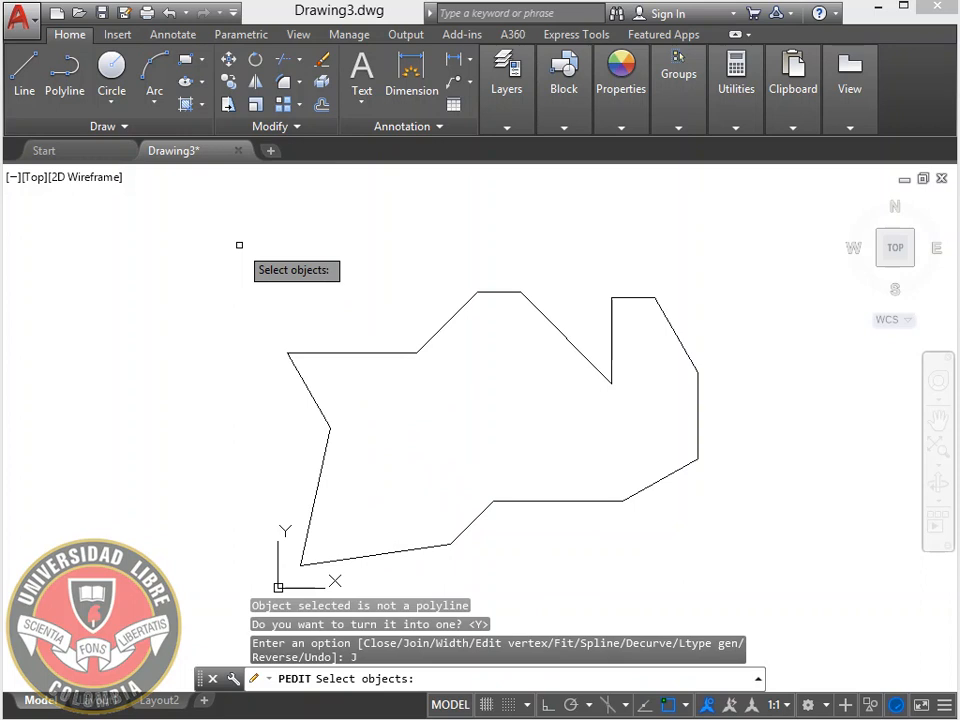
left_click(239, 244)
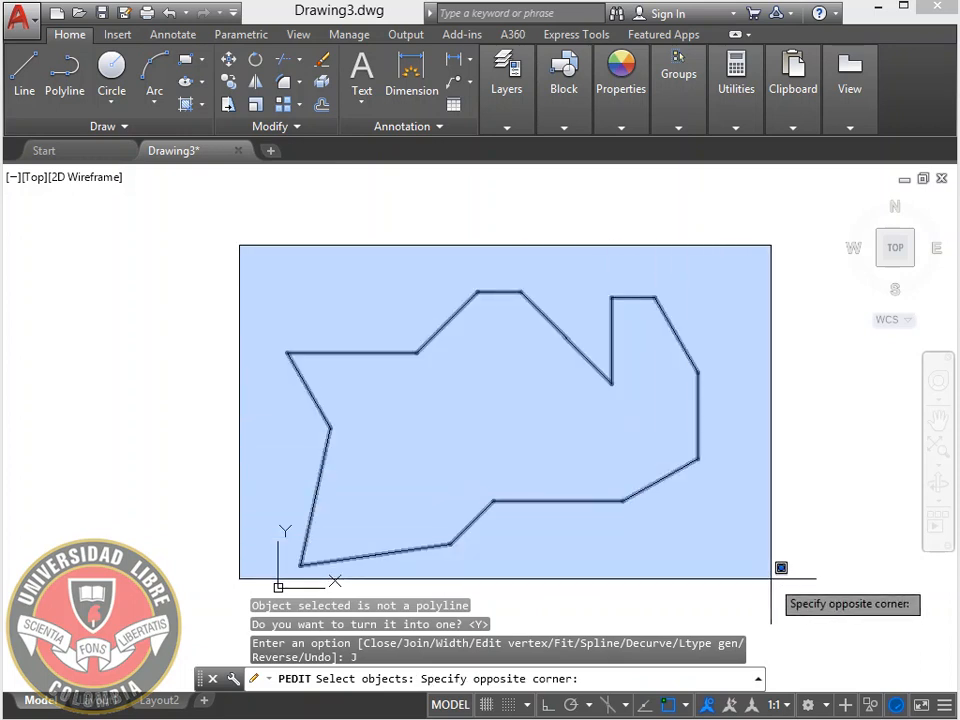
left_click(771, 578)
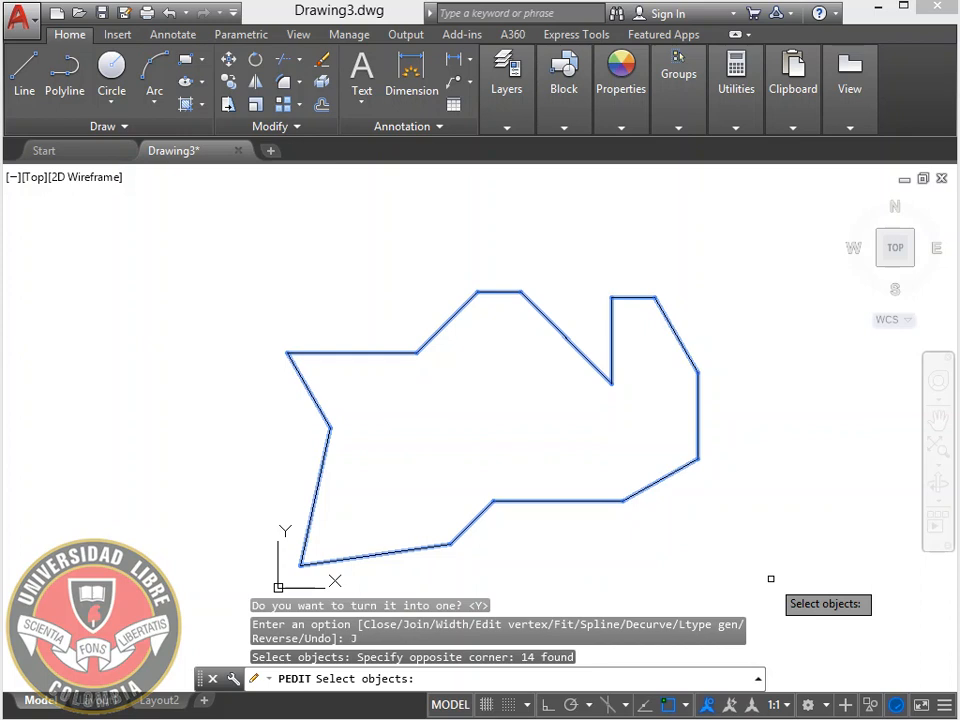
right_click(770, 578)
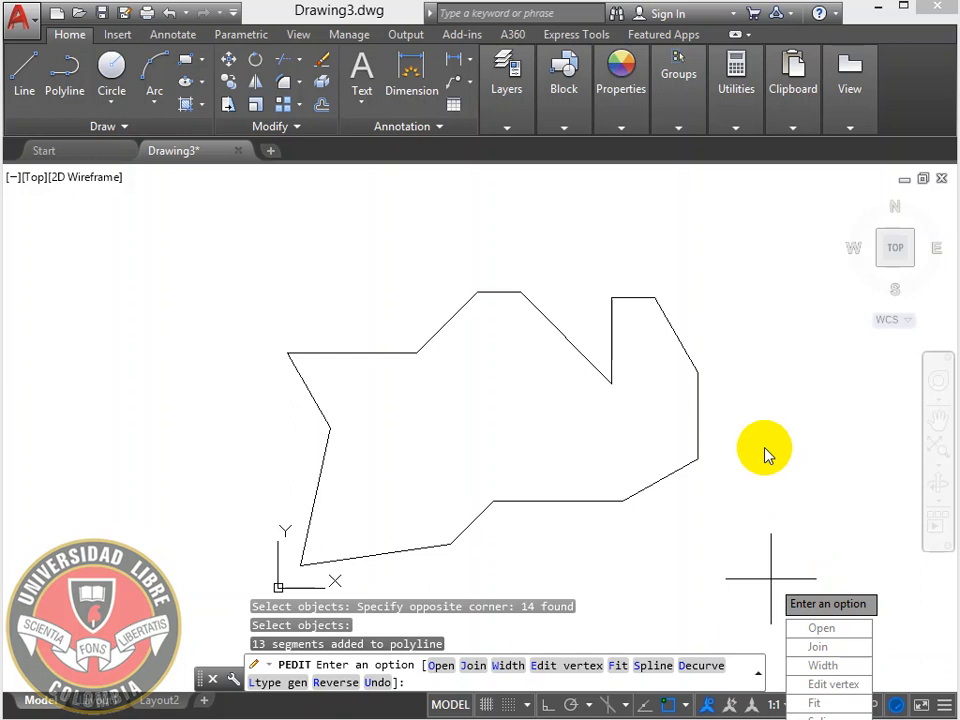
key("Escape")
Select the joined outline to check that it is one object, and measure its area and perimeter with the AREA Object option
left_click(543, 500)
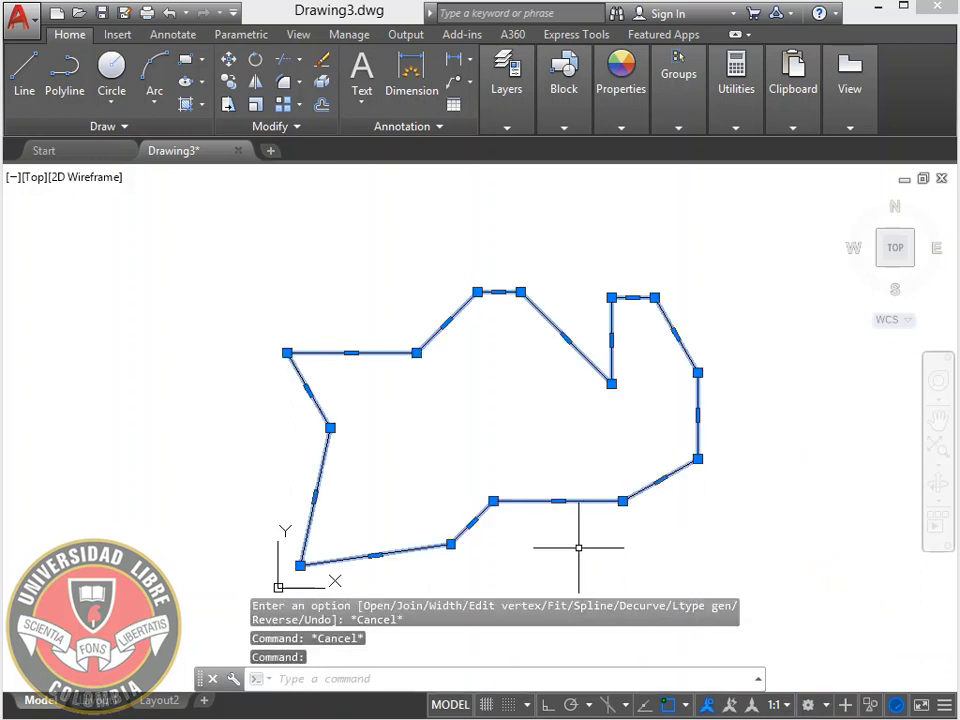
type("AREA")
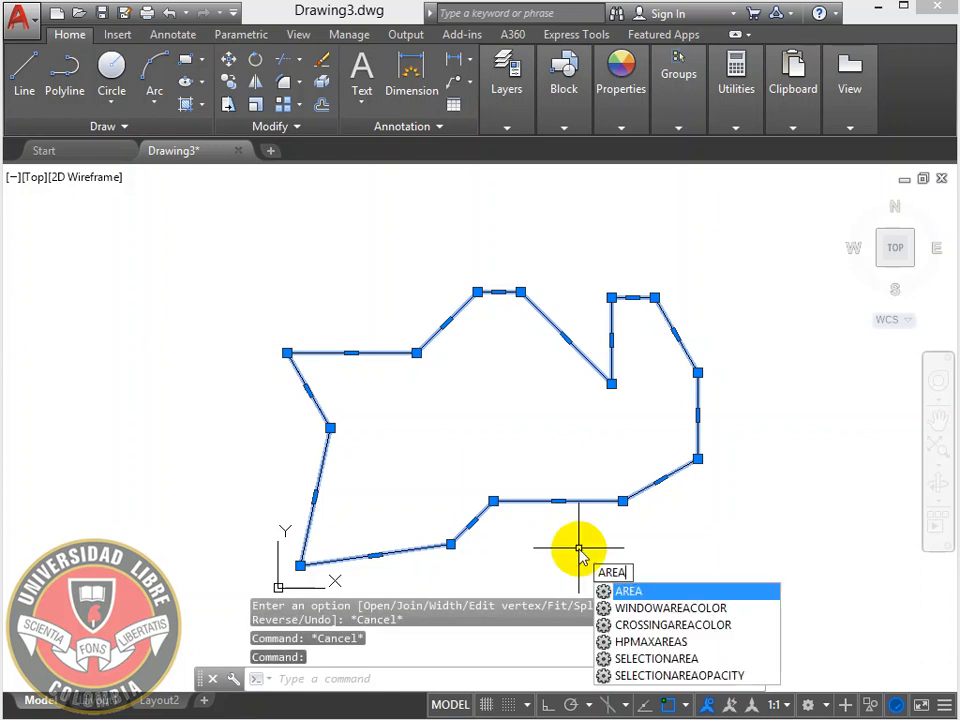
key("Return")
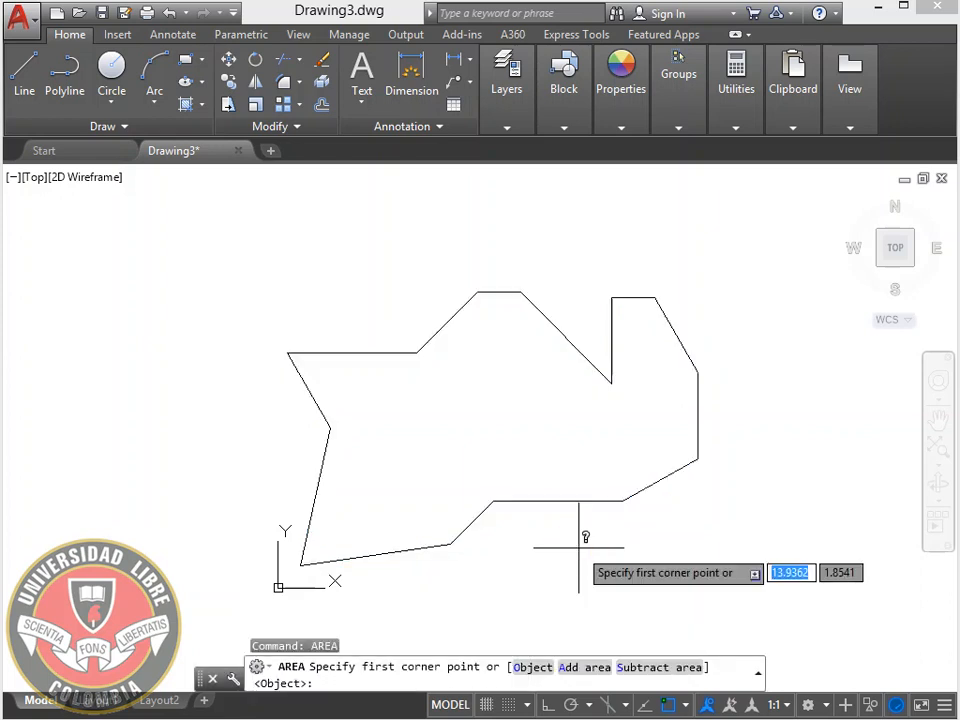
type("O")
key("Return")
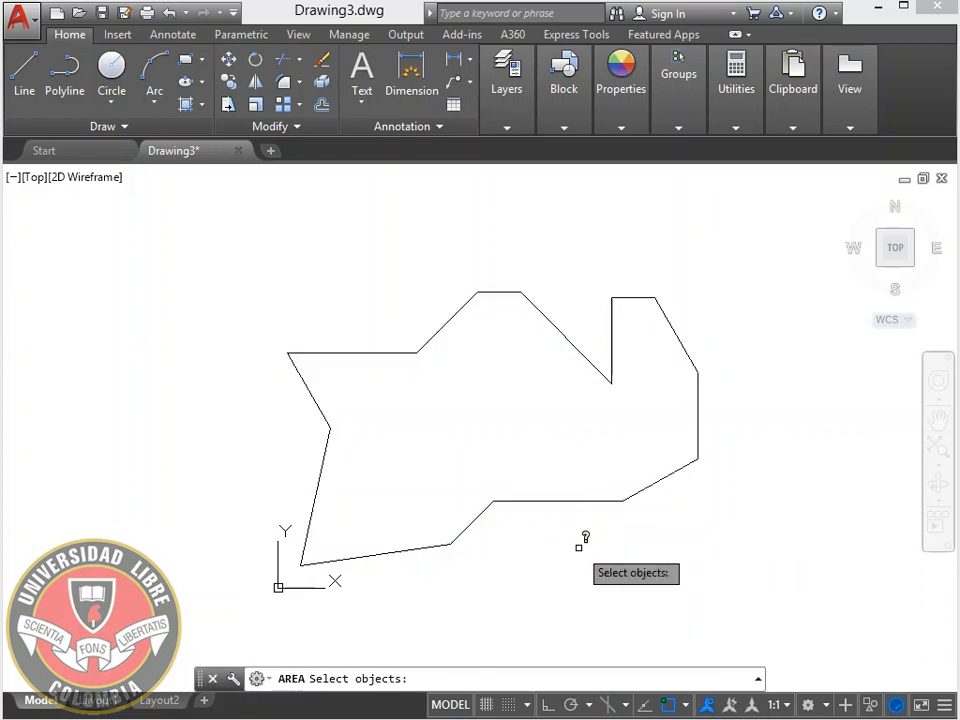
left_click(558, 501)
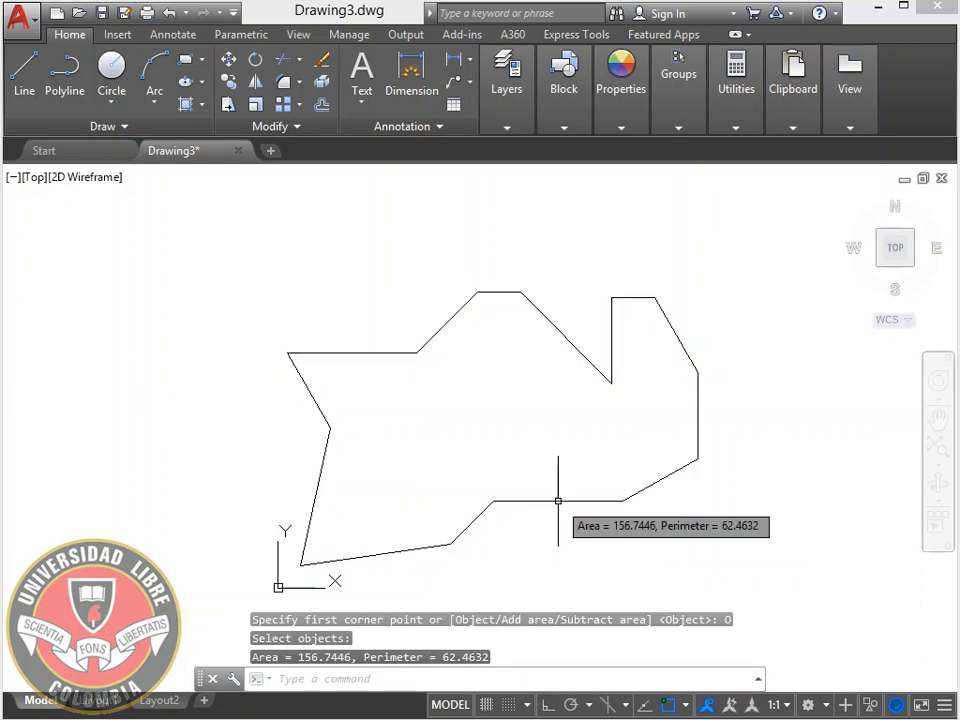